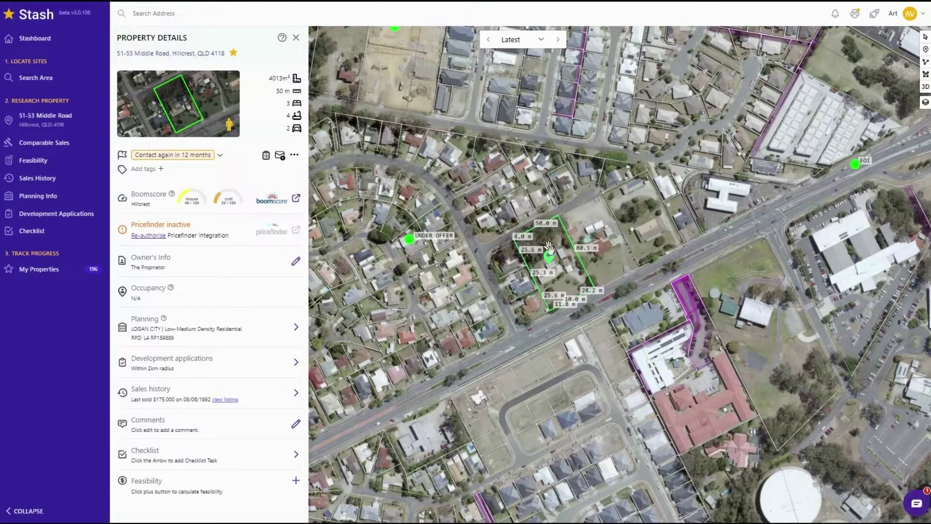
left_click(32, 42)
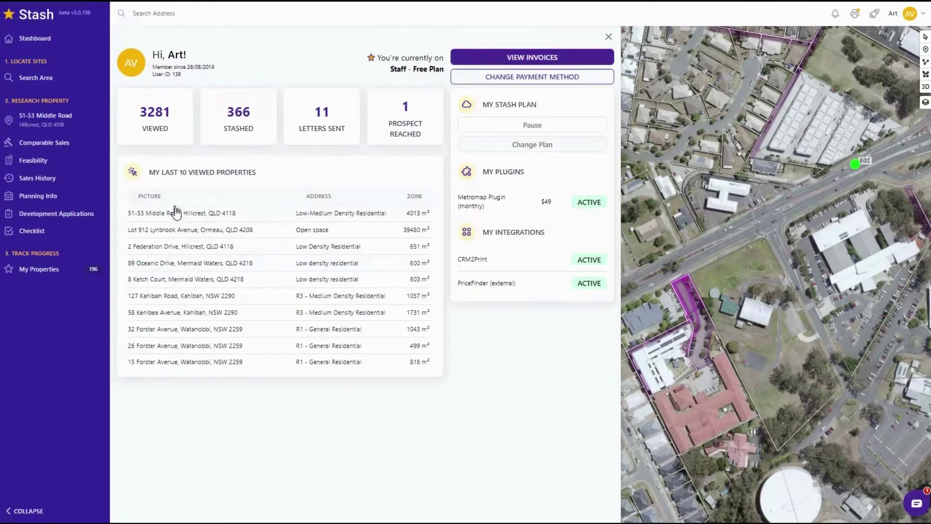
left_click(177, 214)
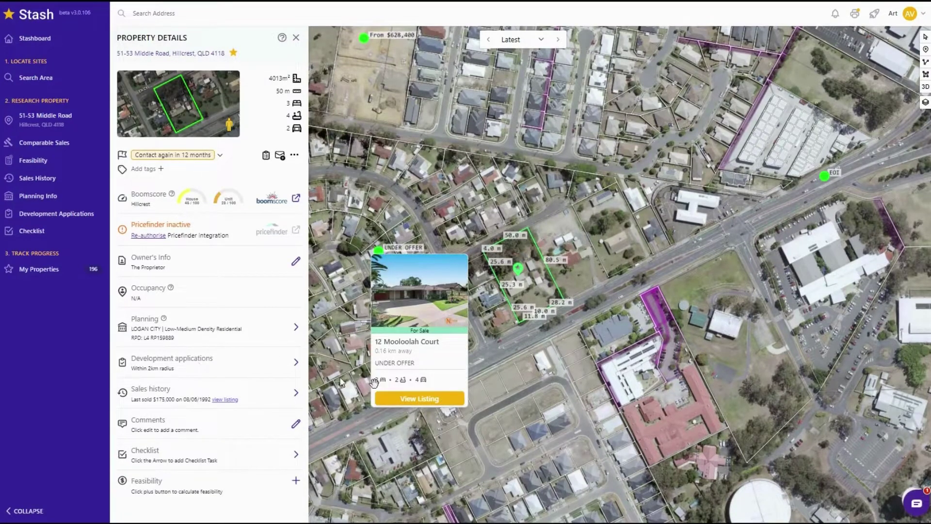
left_click(29, 512)
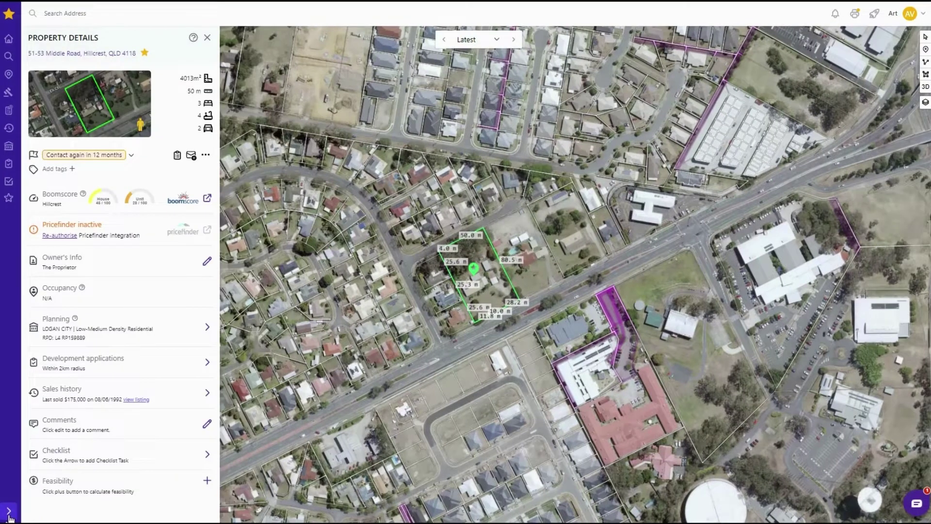
left_click(9, 513)
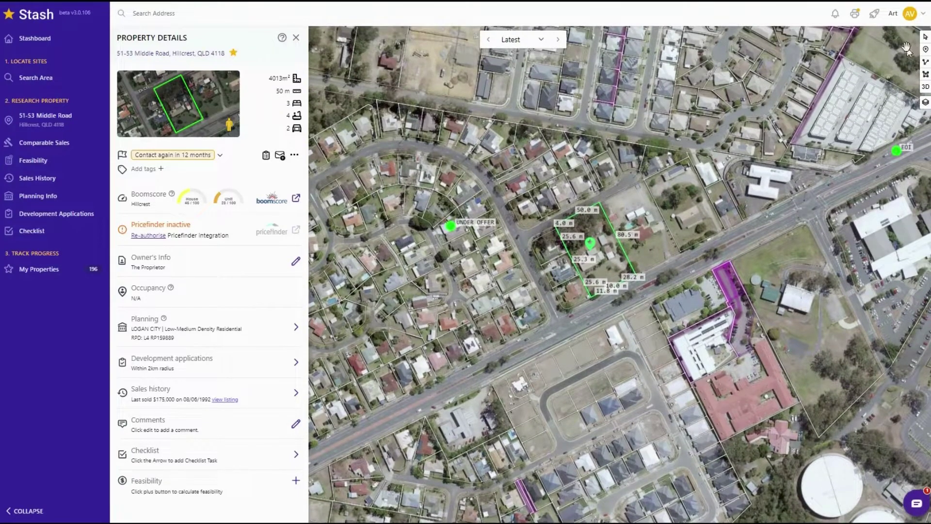
- Check the Default map setting, keep Metromap Aerial, and close Settings to show the full map
left_click(923, 14)
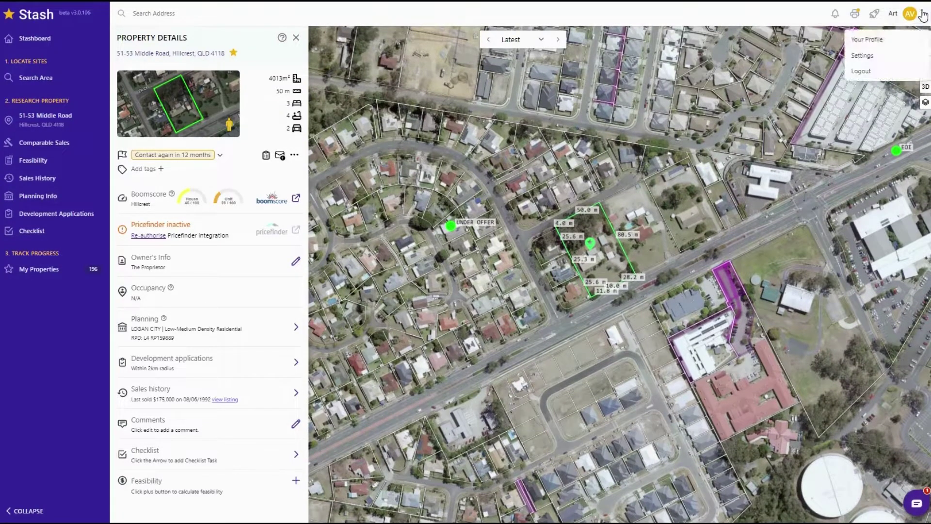
left_click(879, 58)
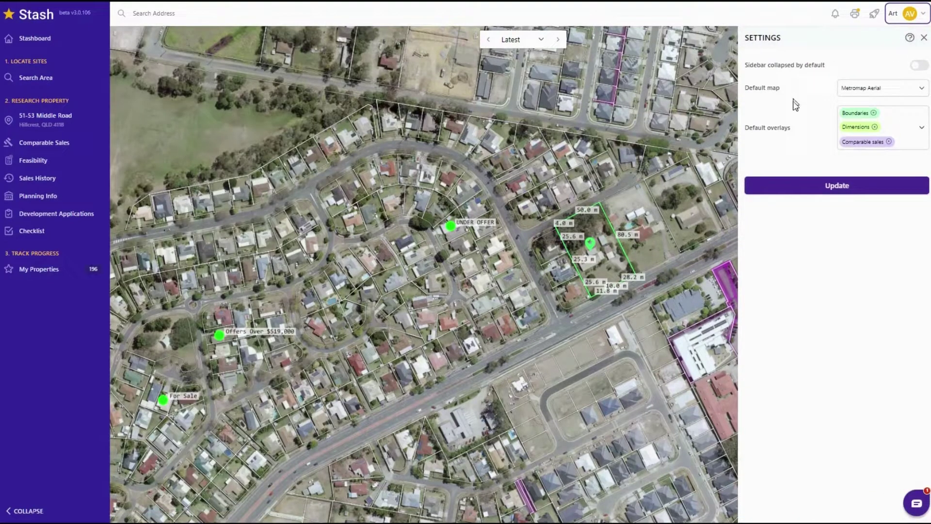
left_click(881, 92)
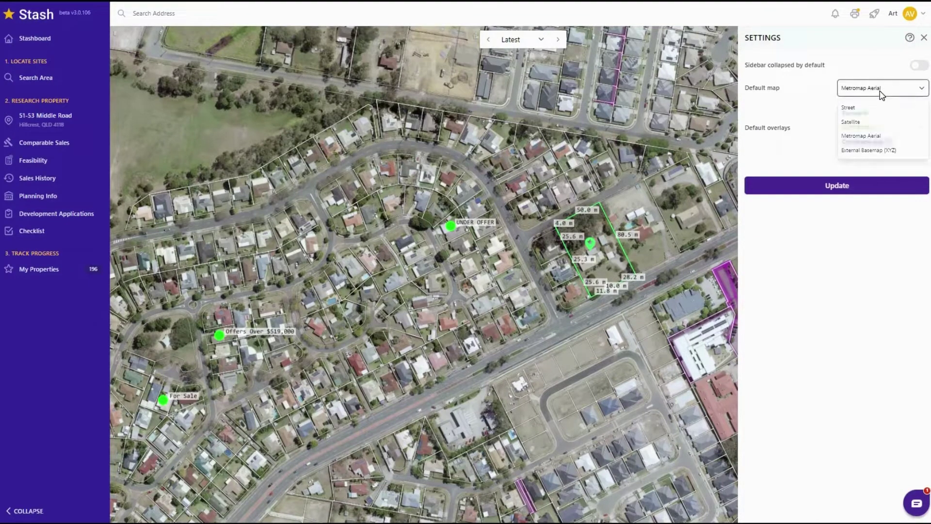
left_click(882, 92)
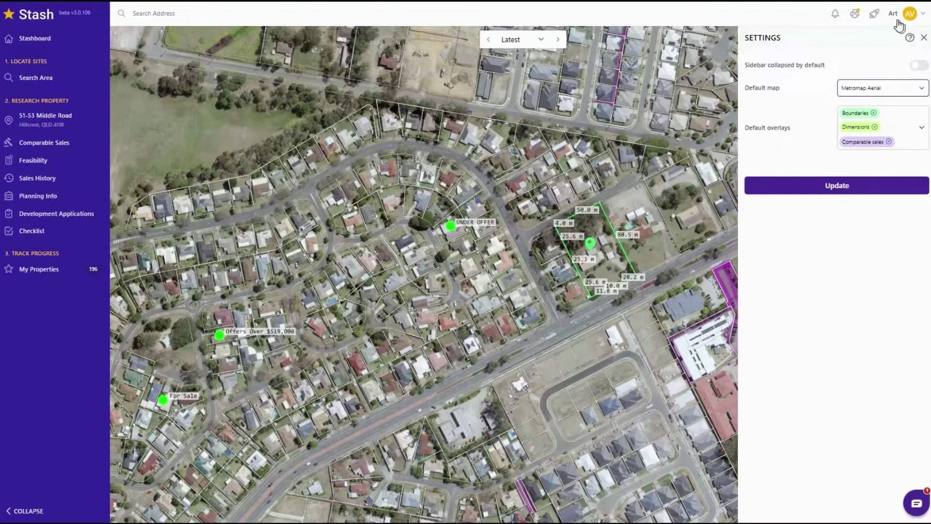
left_click(925, 39)
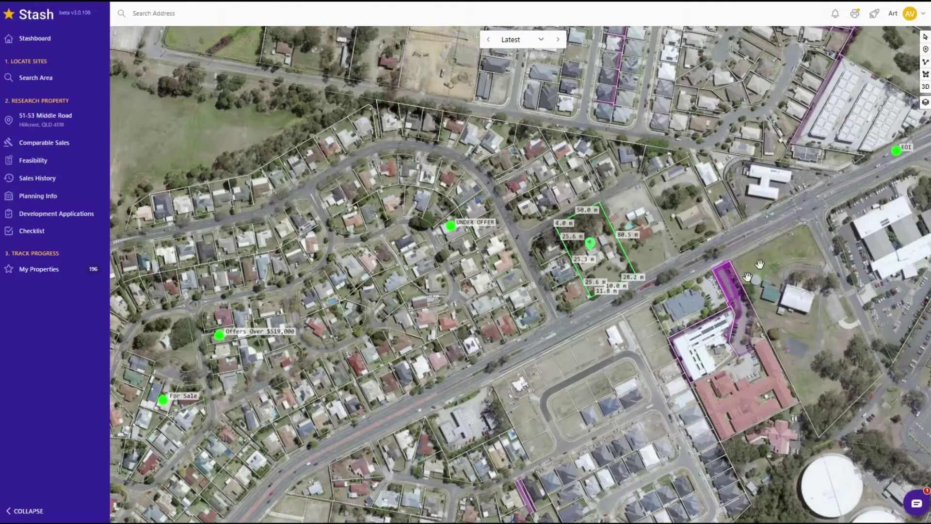
left_click_drag(579, 343, 598, 315)
- Open the map layers and try the Street, Satellite and Metromap Aerial basemaps in turn
scroll(544, 275, "up", 4)
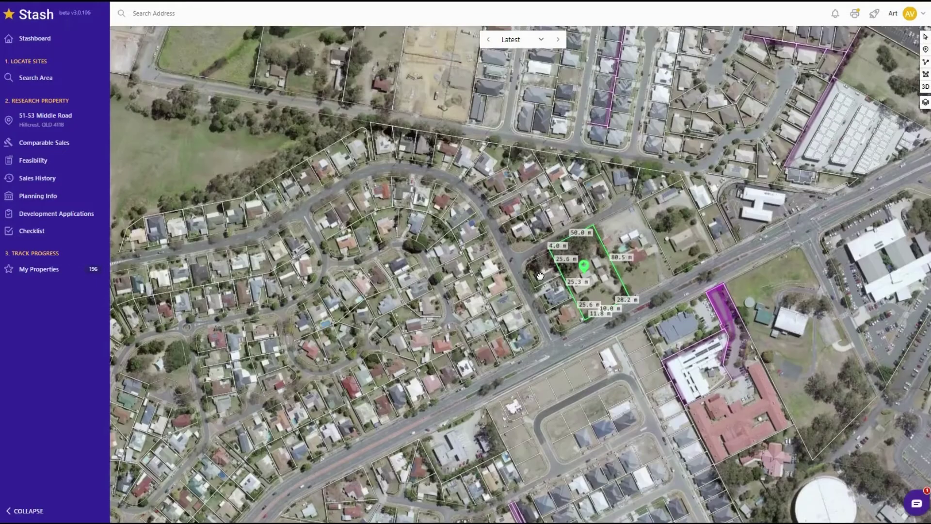
scroll(545, 274, "down", 4)
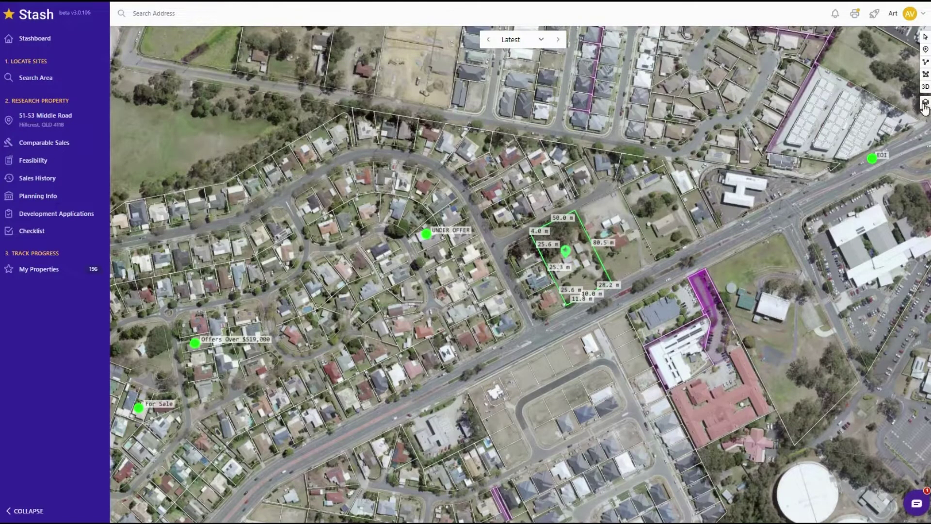
left_click(926, 104)
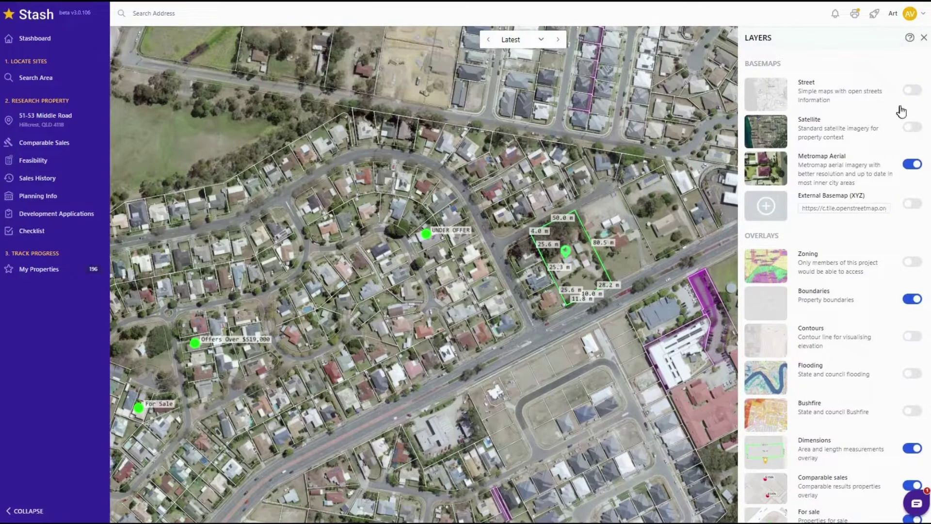
left_click(911, 93)
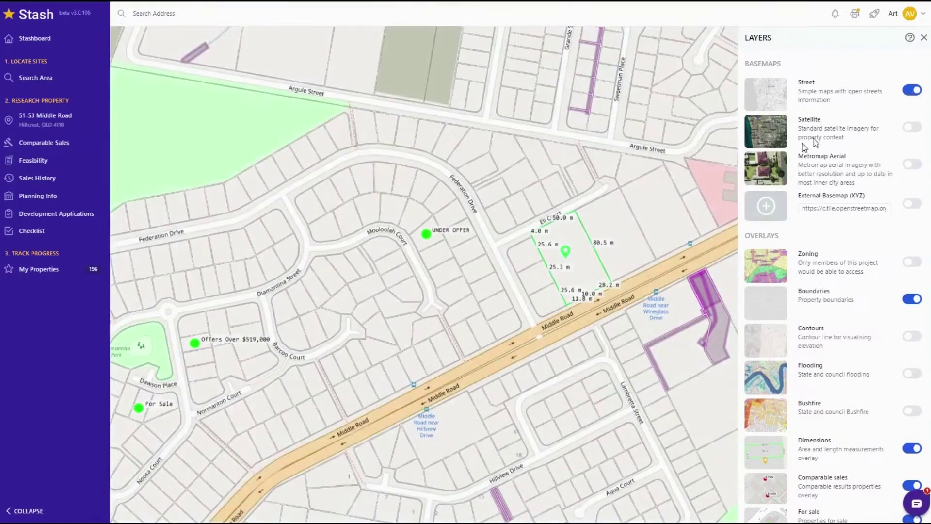
scroll(502, 257, "down", 2)
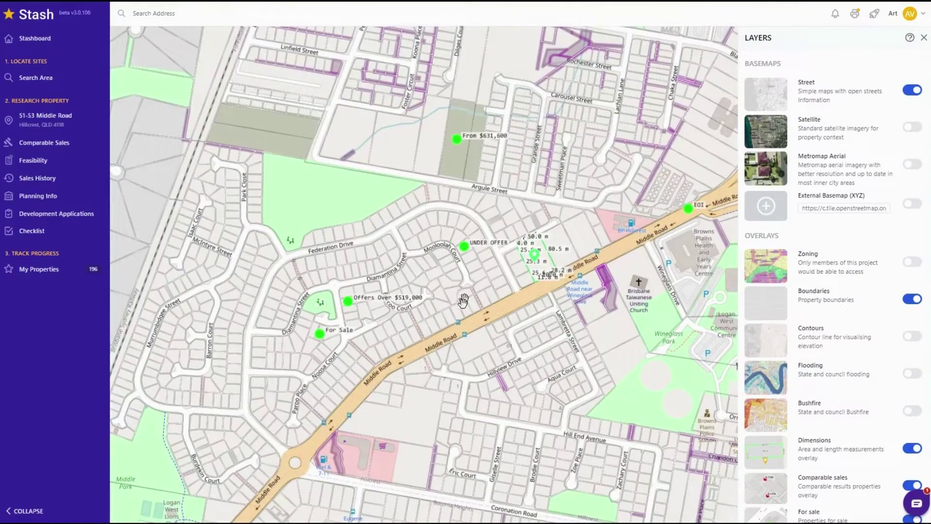
left_click(910, 129)
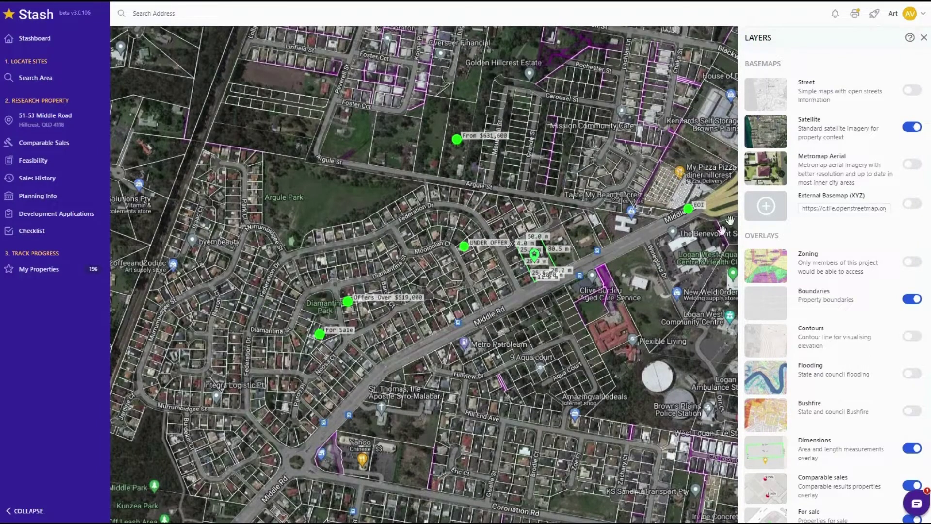
left_click(913, 165)
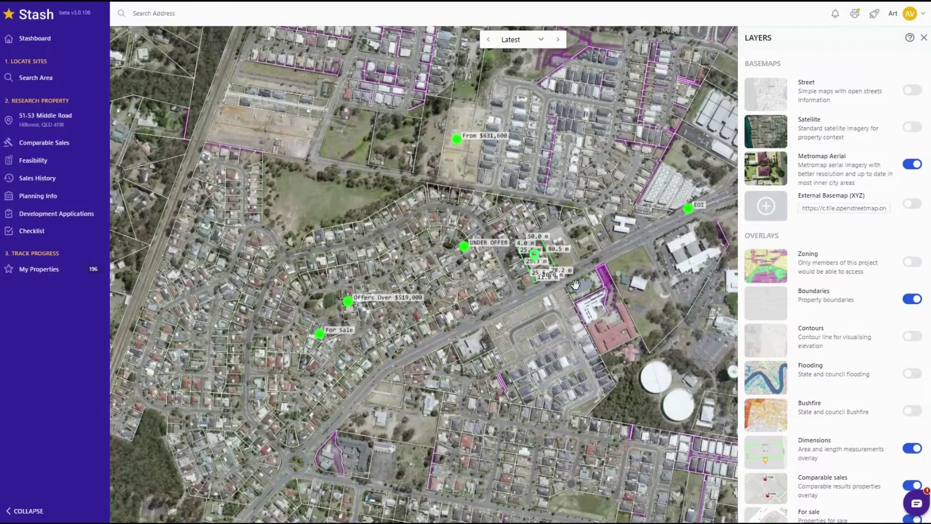
- Pan toward the estate south of the road, compare satellite-with-labels, and return to Metromap Aerial
left_click_drag(495, 314, 475, 293)
scroll(476, 294, "up", 3)
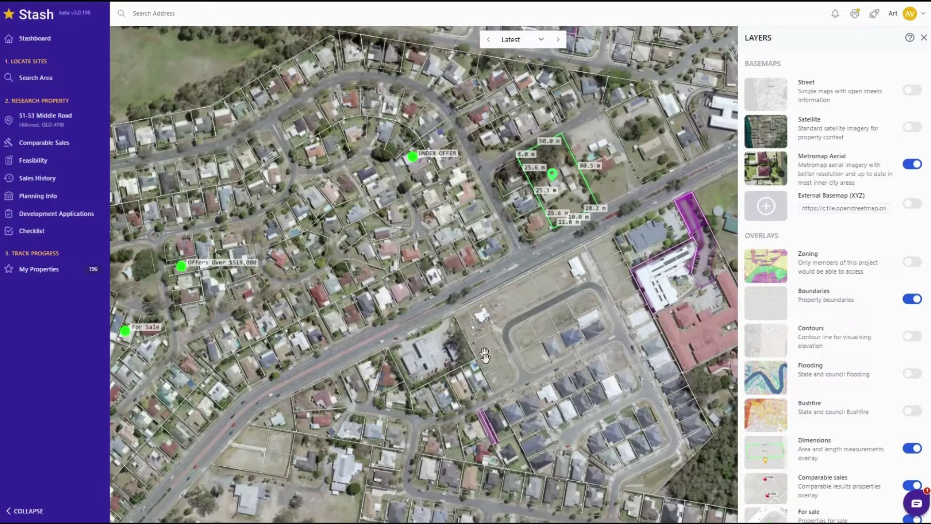
left_click_drag(507, 363, 463, 324)
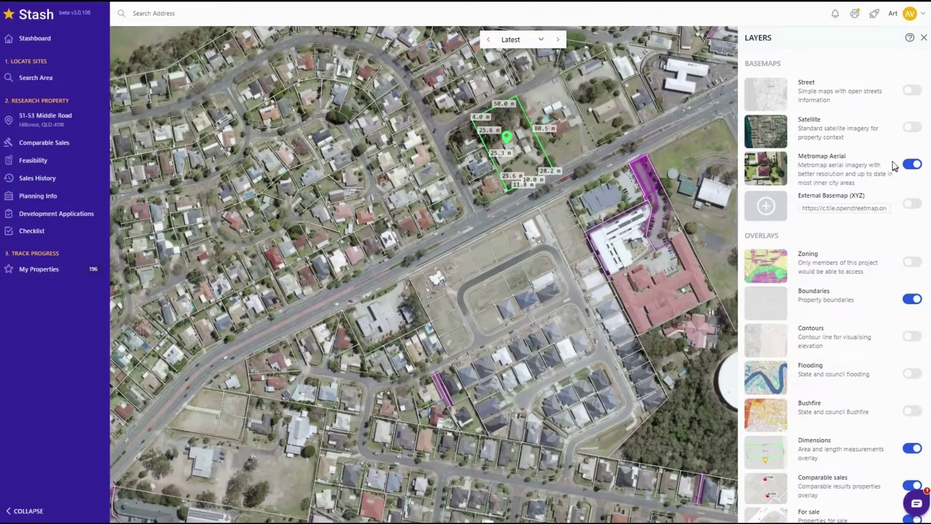
left_click(913, 127)
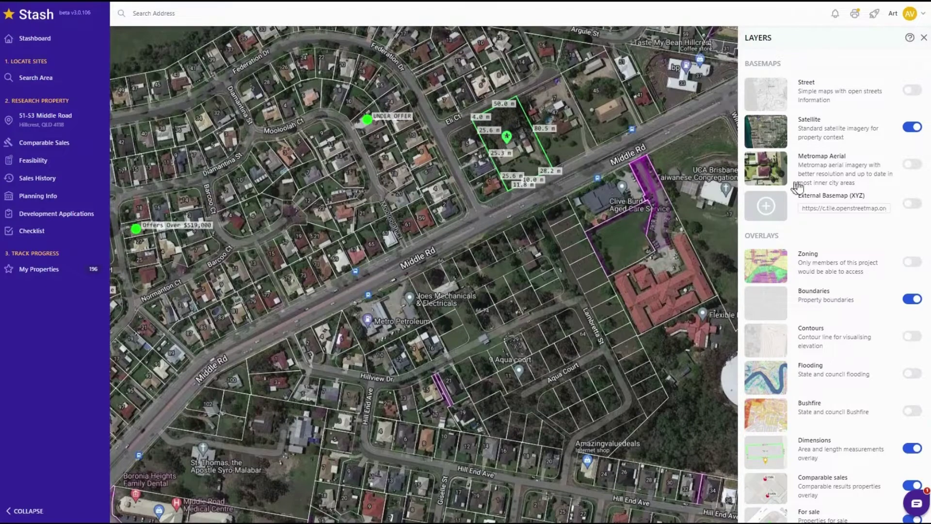
left_click(910, 165)
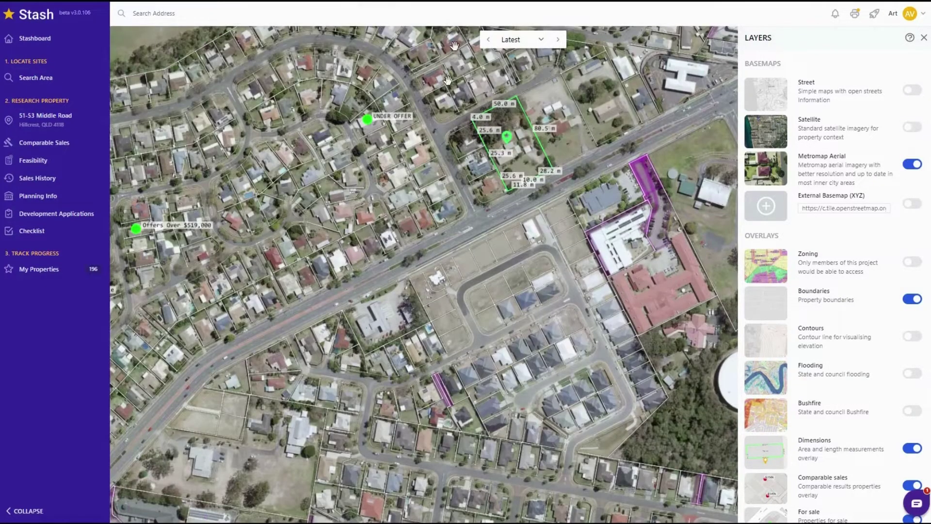
left_click(541, 41)
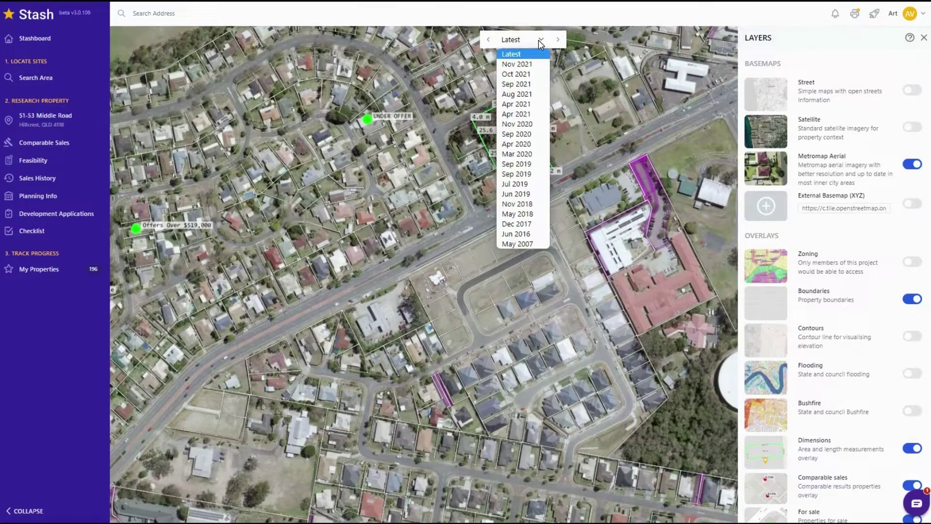
left_click(516, 244)
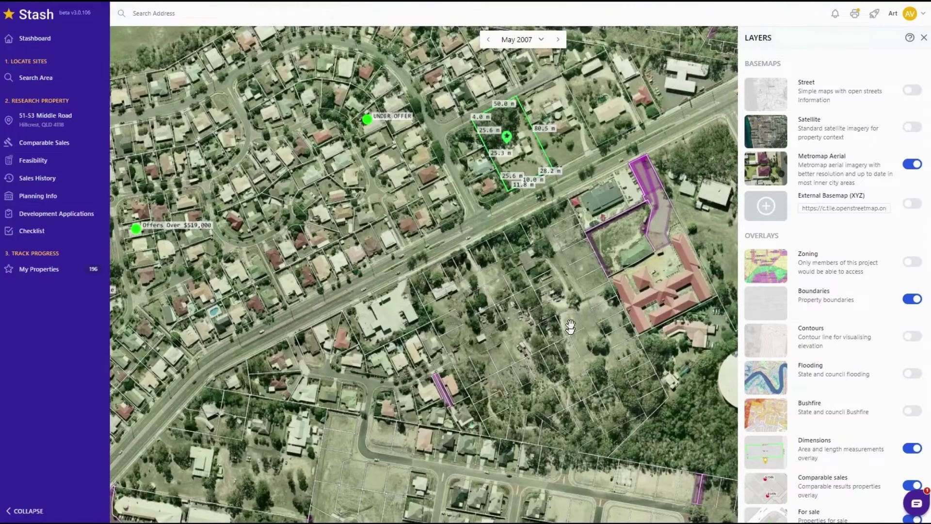
left_click(537, 43)
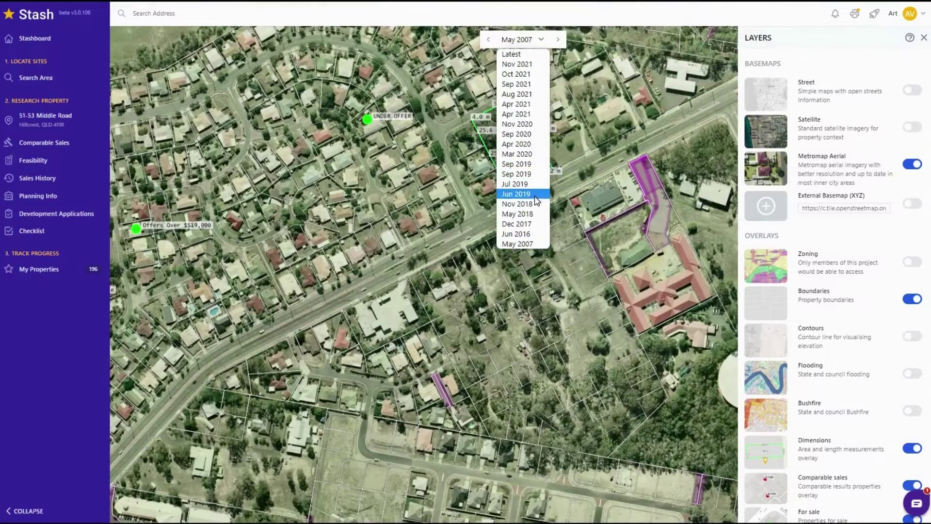
left_click(536, 196)
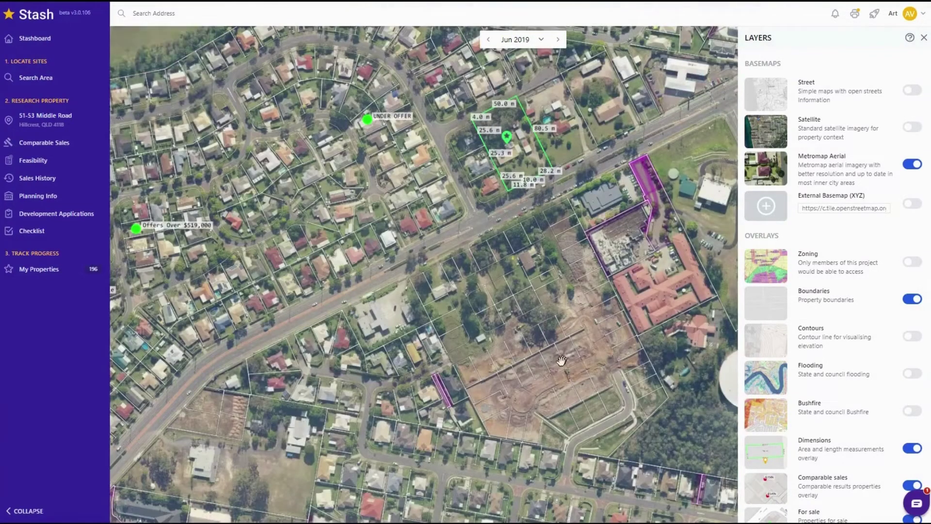
left_click(536, 44)
left_click(524, 109)
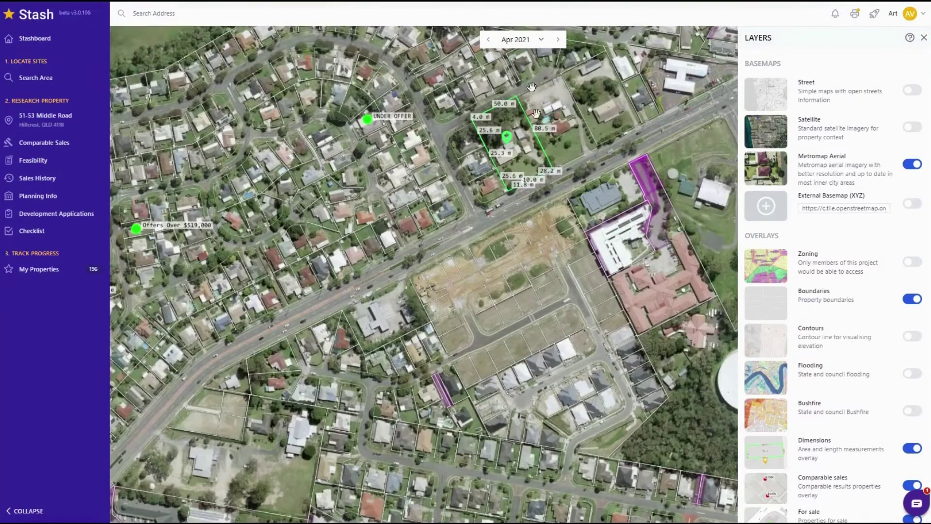
left_click(528, 47)
left_click(525, 57)
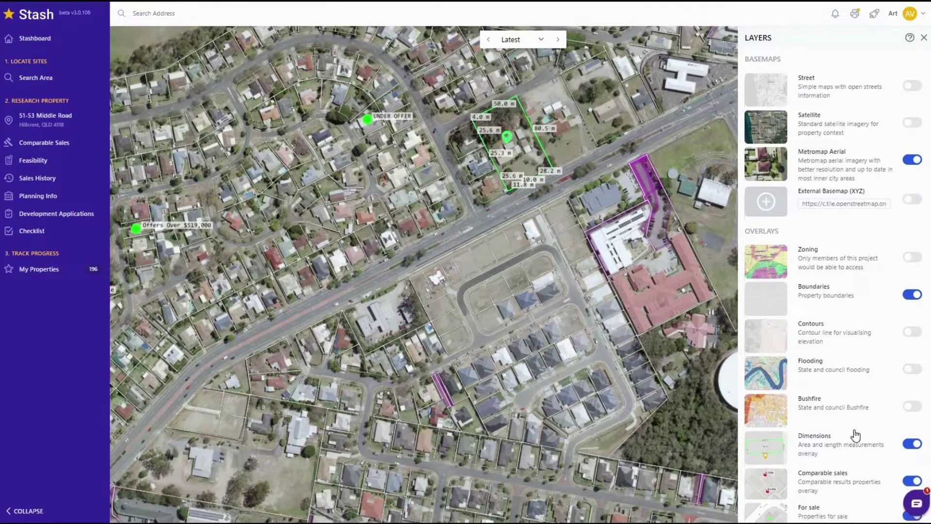
scroll(853, 434, "down", 4)
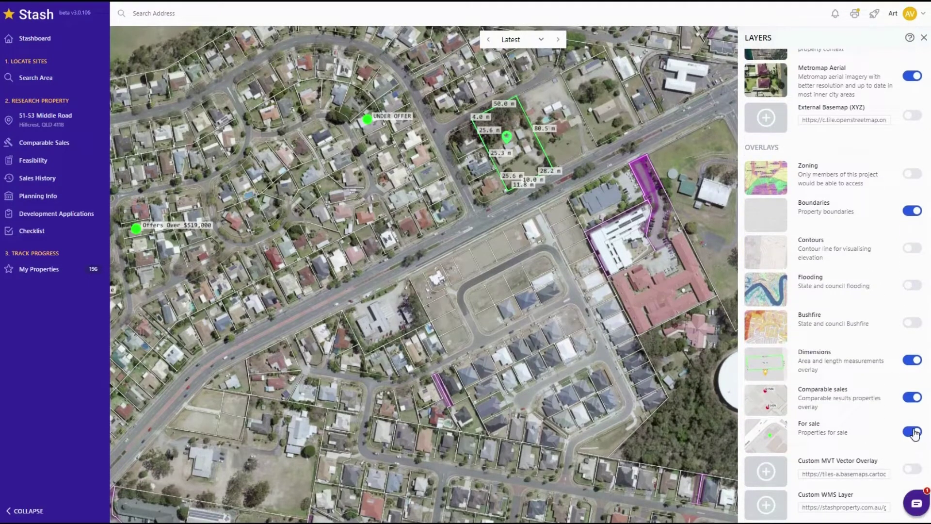
scroll(317, 259, "down", 3)
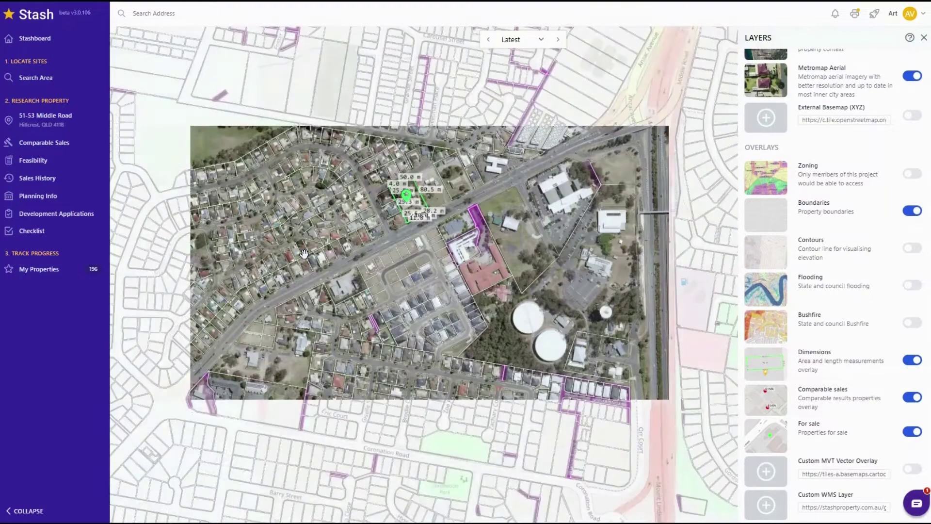
left_click_drag(348, 262, 465, 255)
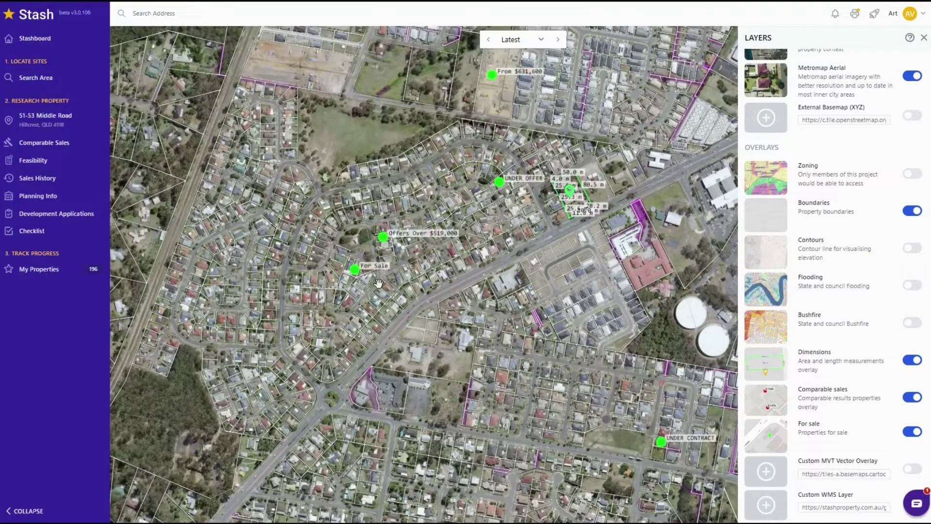
left_click(380, 238)
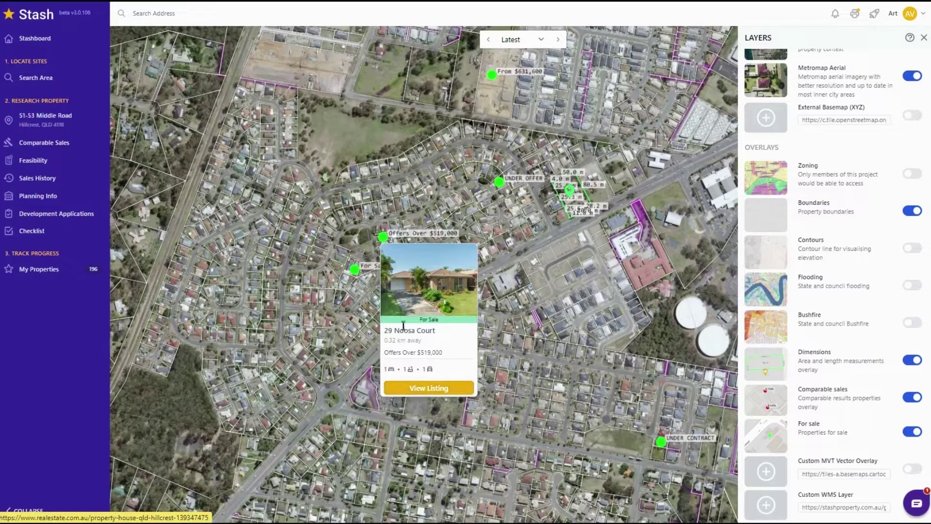
left_click_drag(472, 216, 619, 252)
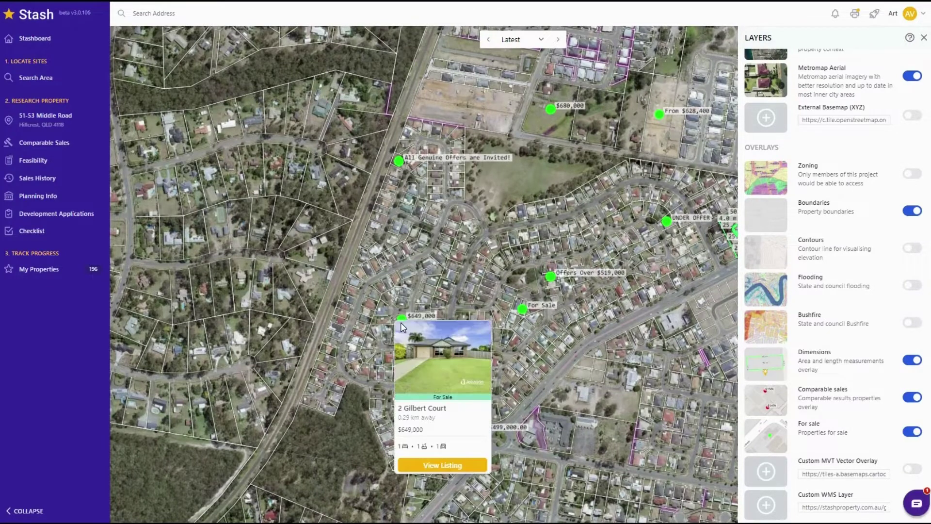
mouse_move(546, 275)
mouse_move(526, 306)
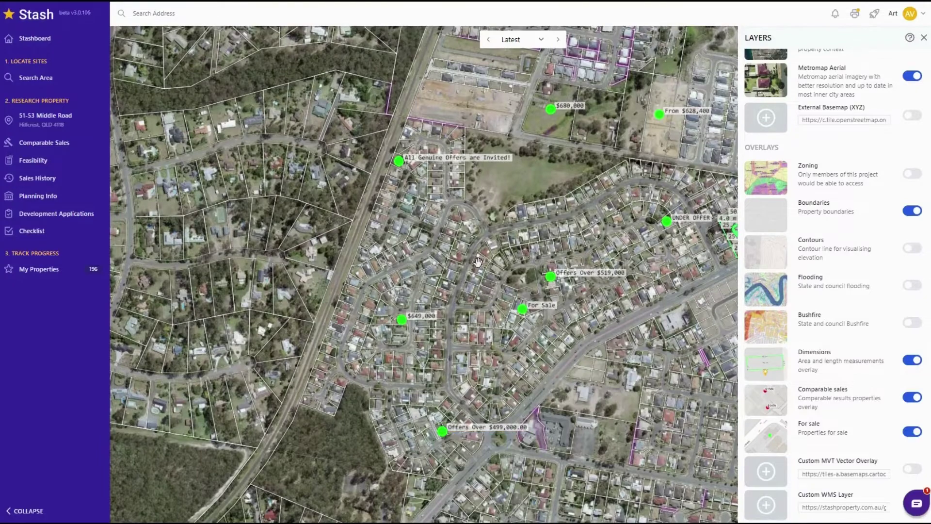
scroll(543, 277, "down", 2)
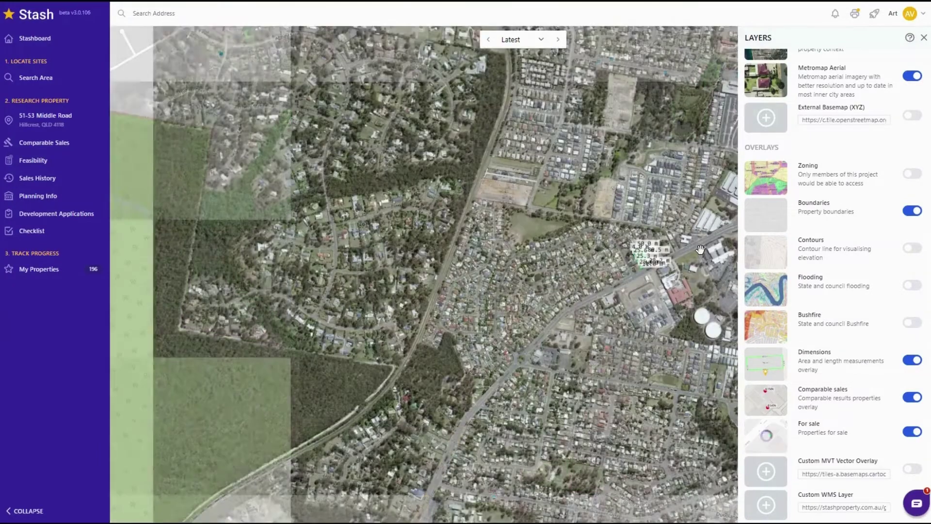
- Zoom to the Middle Road parcel, turn on Contours, and try Street before returning to Metromap Aerial
left_click(633, 253)
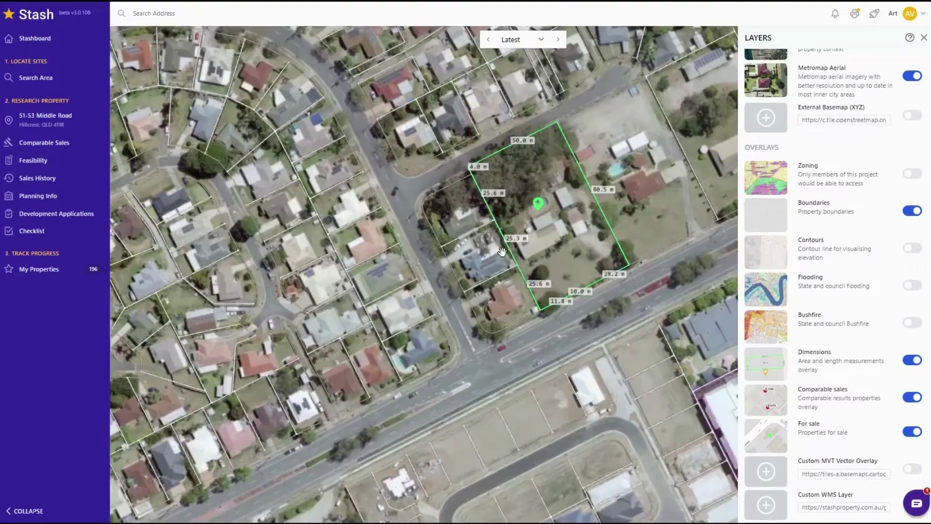
left_click(910, 251)
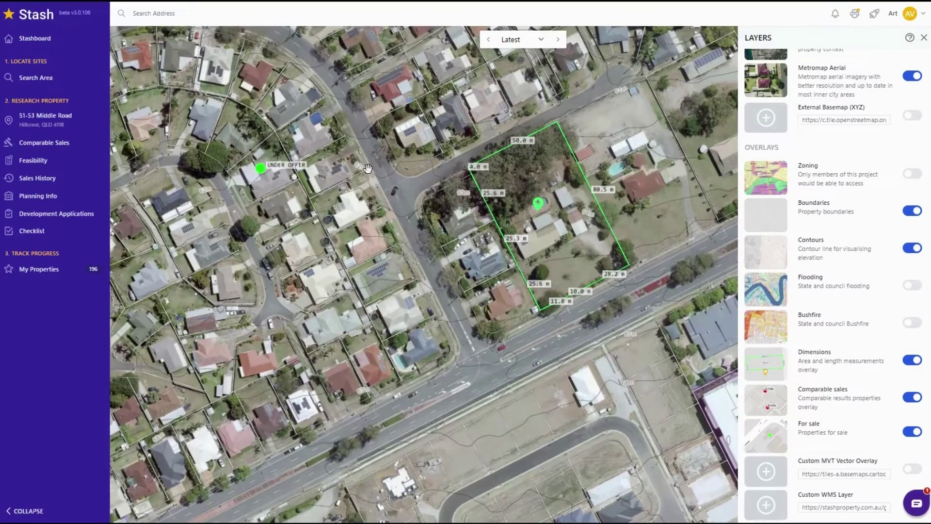
scroll(836, 155, "up", 2)
scroll(835, 155, "up", 1)
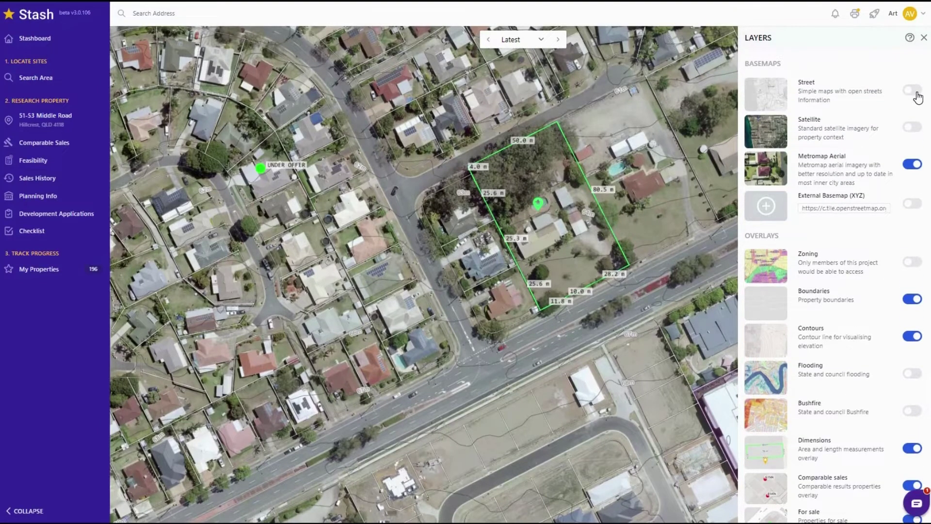
left_click(914, 91)
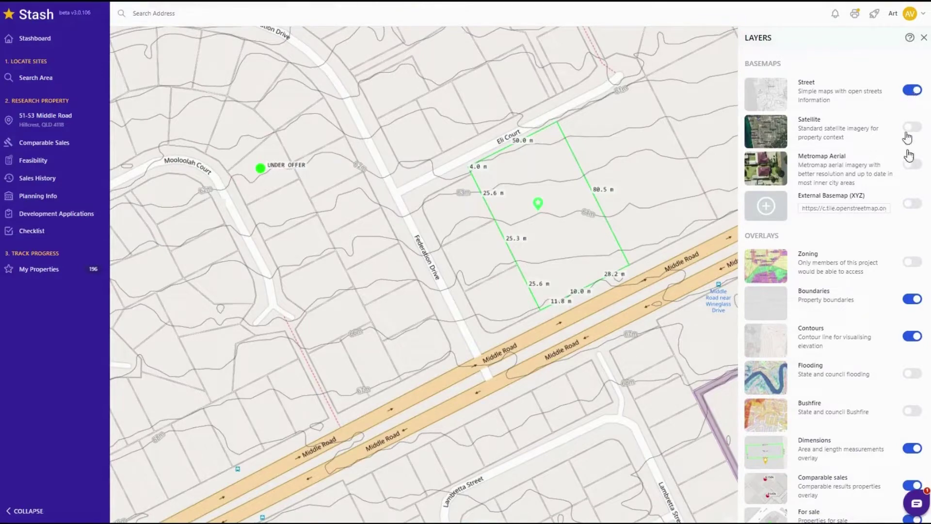
left_click(913, 164)
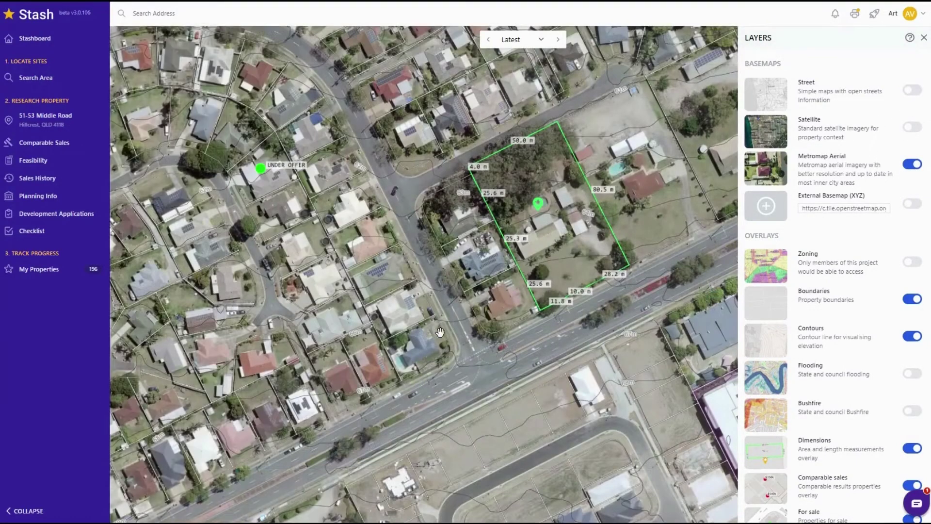
scroll(440, 332, "down", 2)
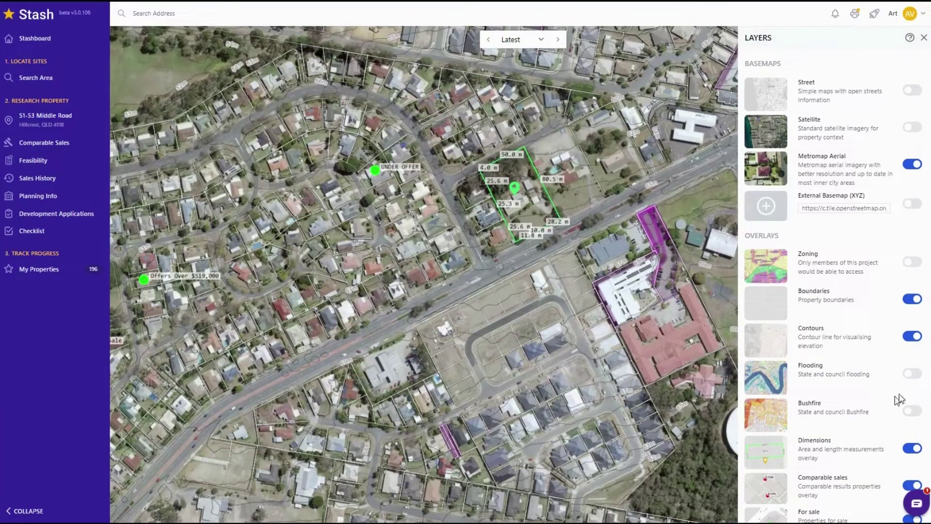
- Turn on the Bushfire overlay, pan over the red and yellow hazard zones, then turn Contours off
left_click(912, 411)
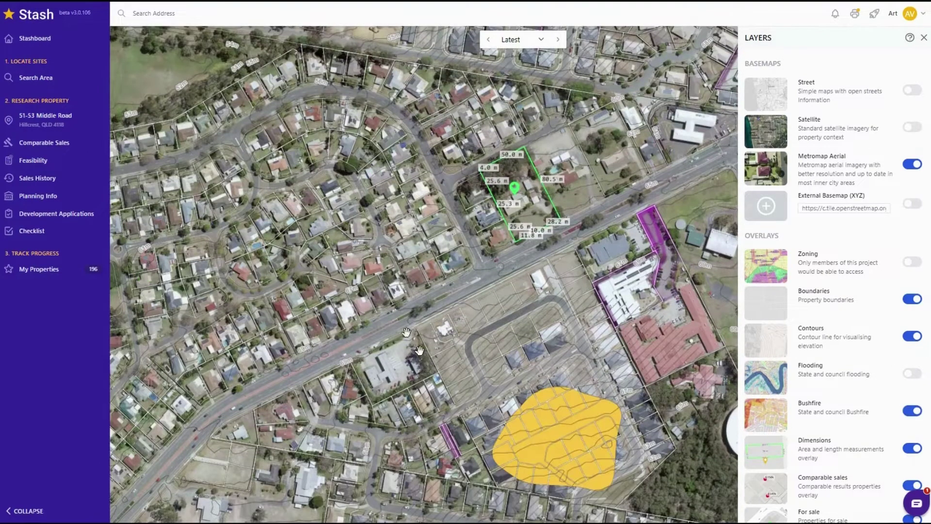
left_click_drag(406, 333, 383, 293)
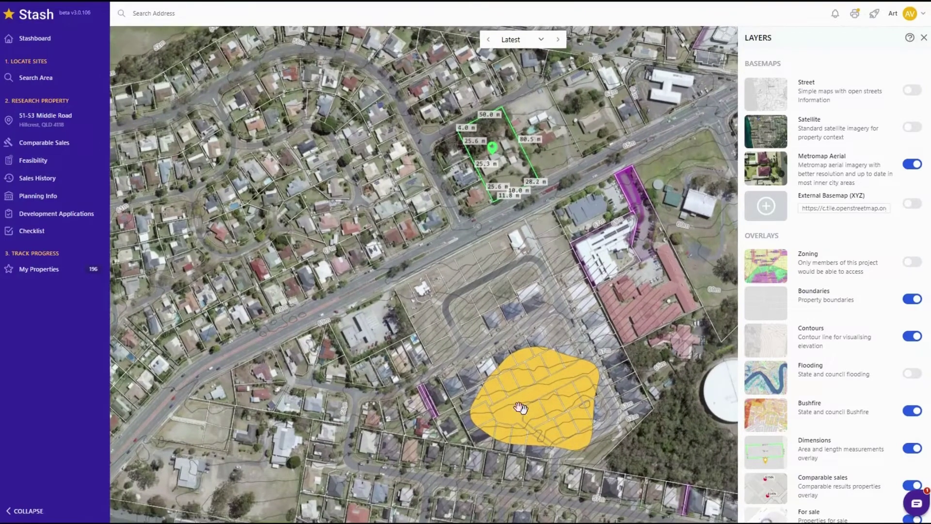
scroll(520, 408, "down", 3)
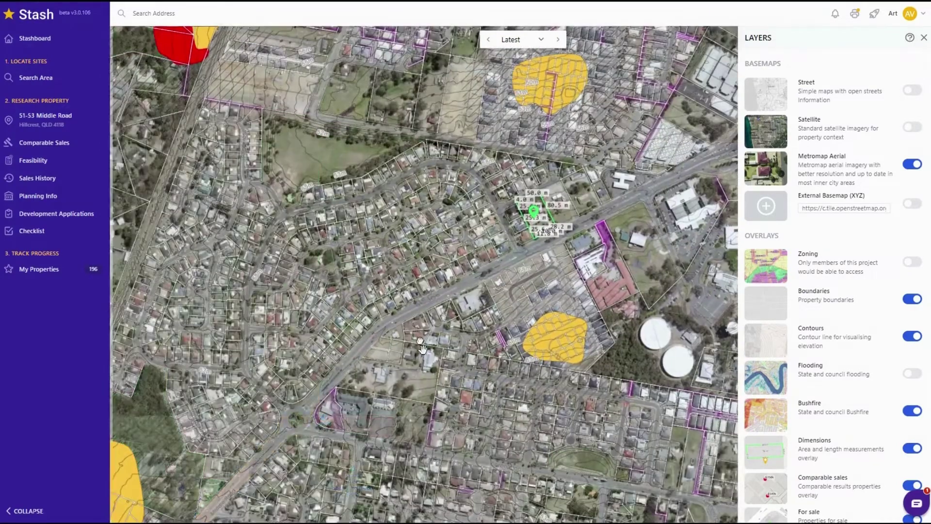
left_click_drag(422, 347, 399, 246)
left_click_drag(302, 356, 470, 501)
left_click_drag(182, 199, 263, 277)
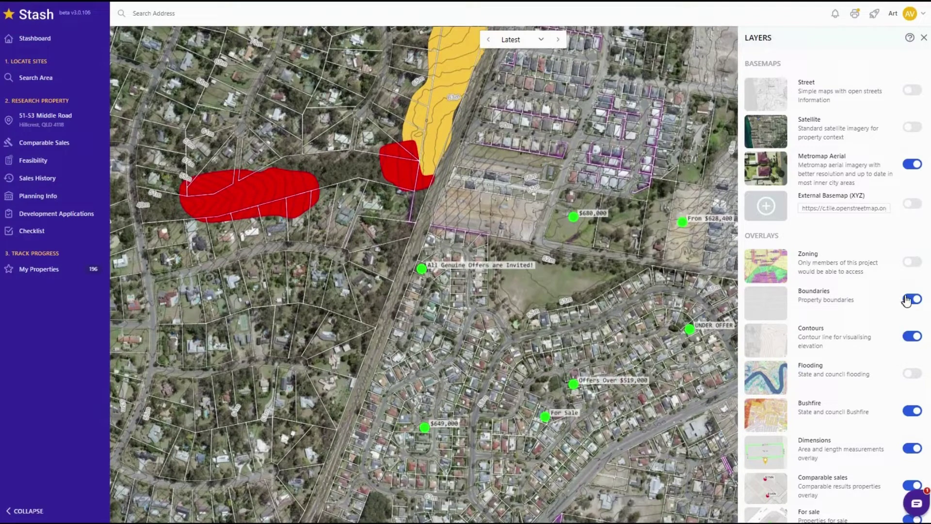
left_click(912, 338)
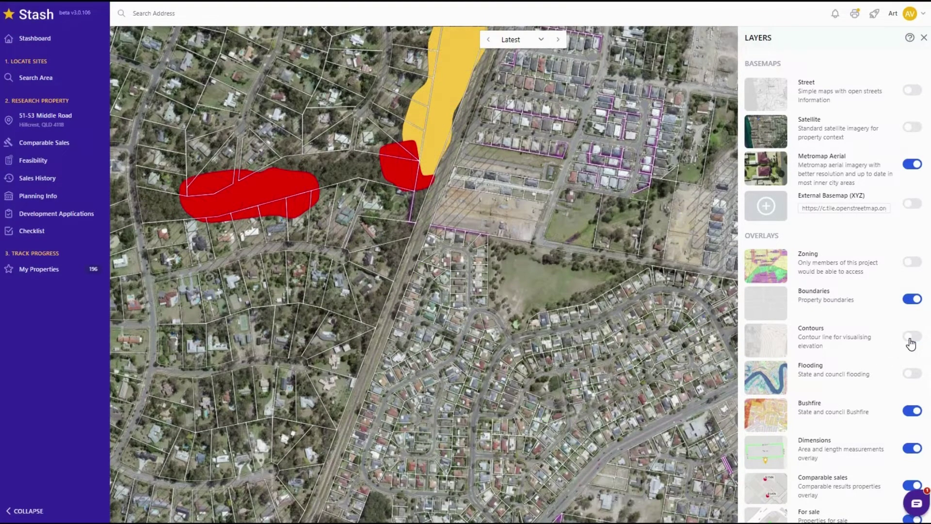
left_click_drag(587, 344, 442, 325)
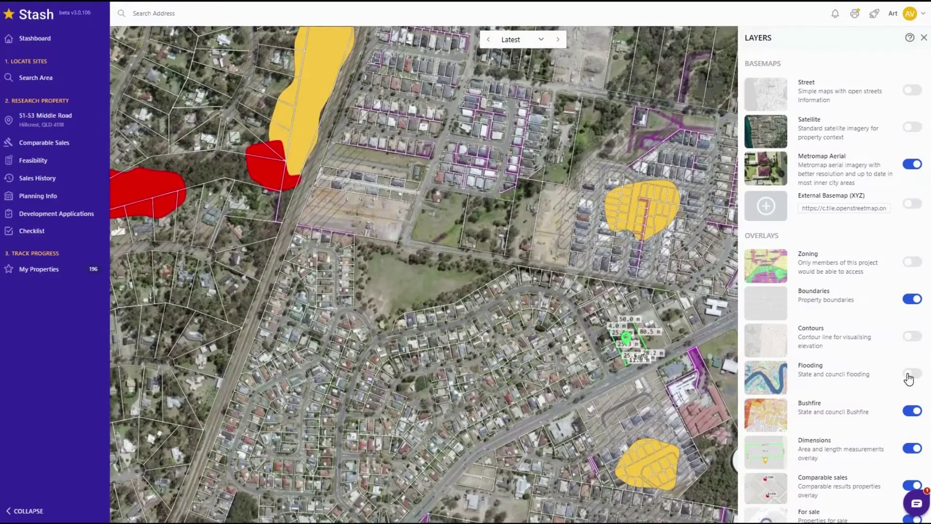
- Turn on the Flooding overlay, nudge the map, then add the Zoning overlay
left_click(910, 375)
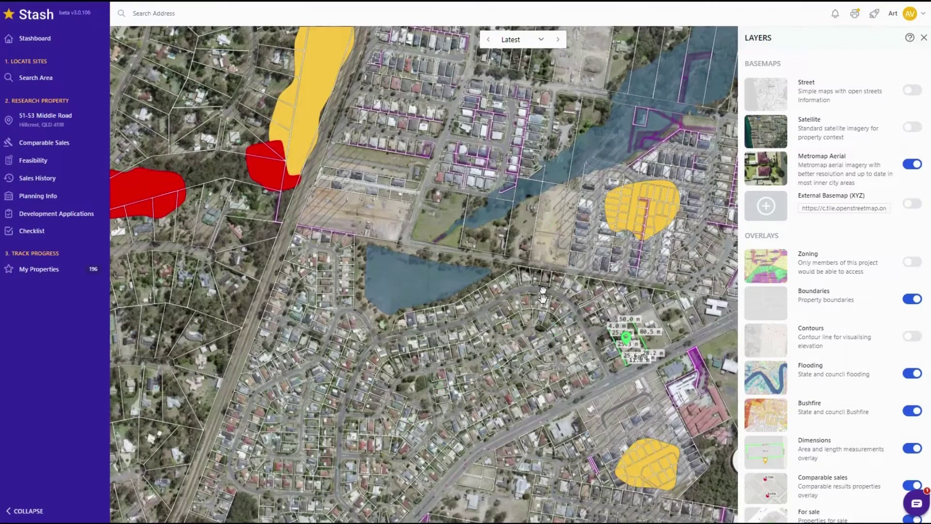
left_click_drag(544, 301, 546, 268)
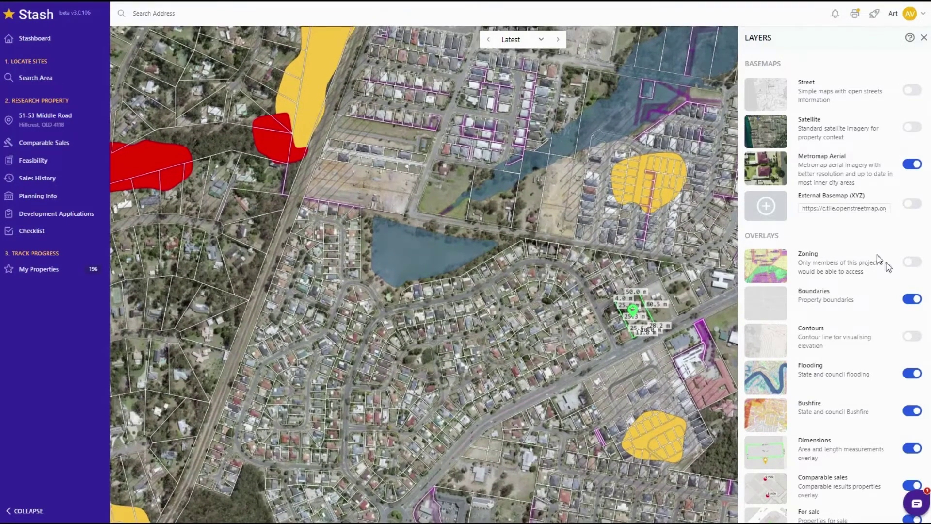
left_click(910, 267)
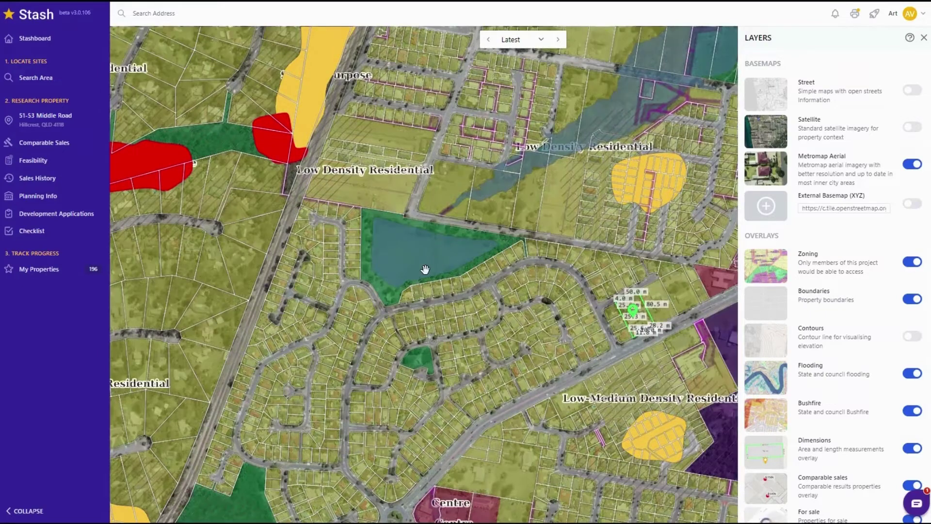
- Zoom out, switch off the Bushfire and Flooding overlays, and close the Layers panel
scroll(426, 270, "down", 2)
scroll(425, 270, "down", 2)
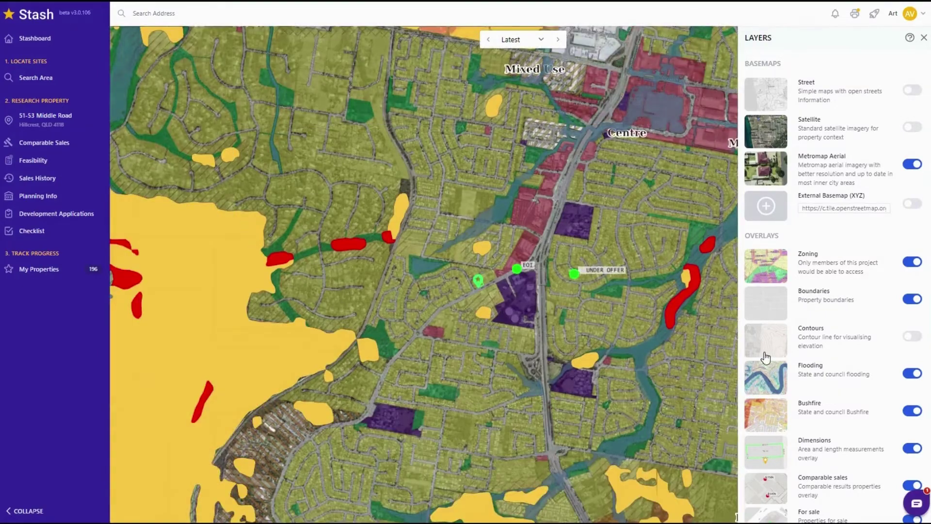
left_click(913, 413)
left_click(913, 375)
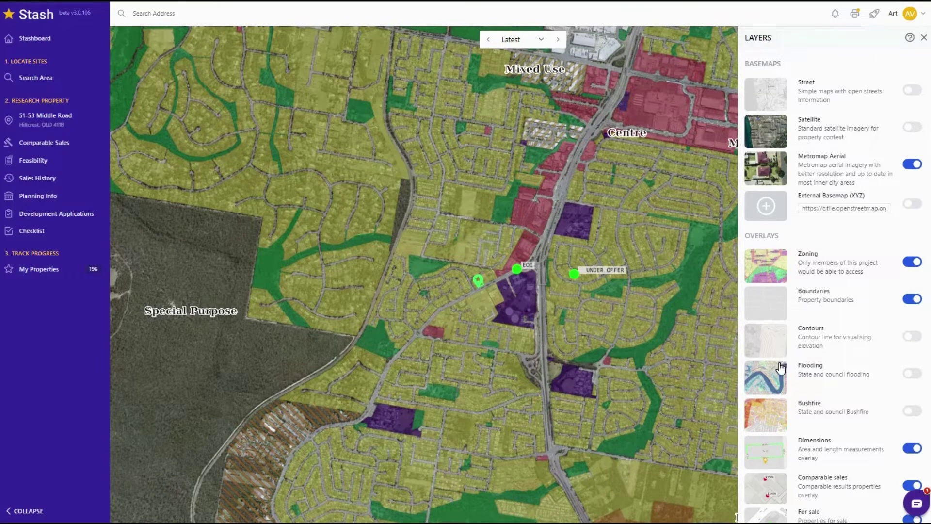
scroll(781, 368, "down", 2)
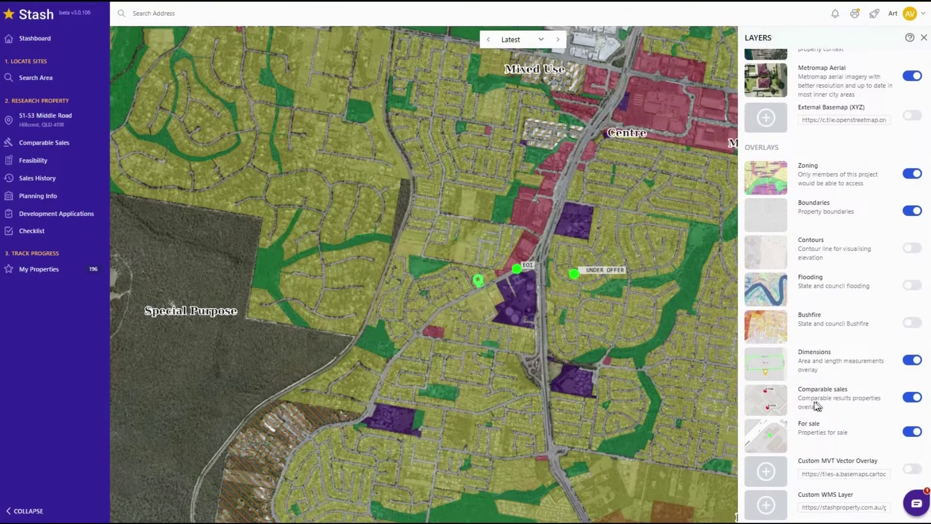
left_click(924, 38)
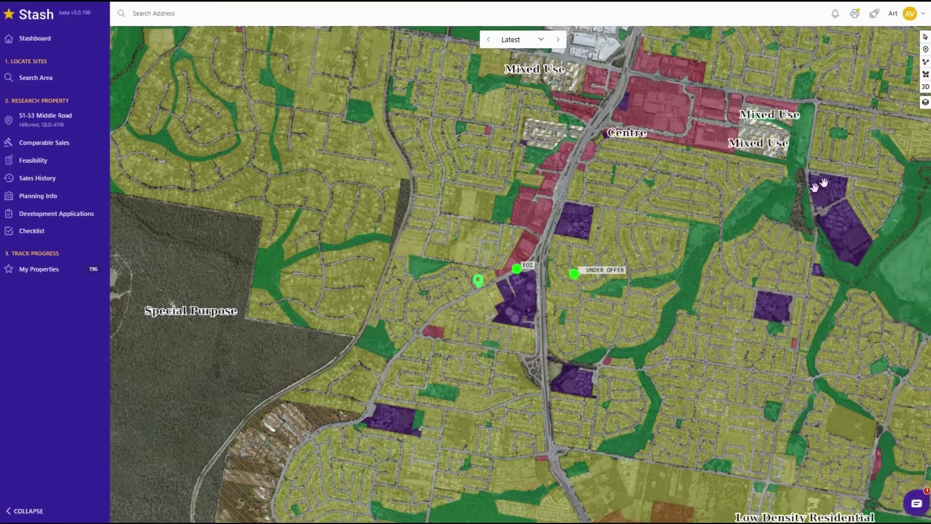